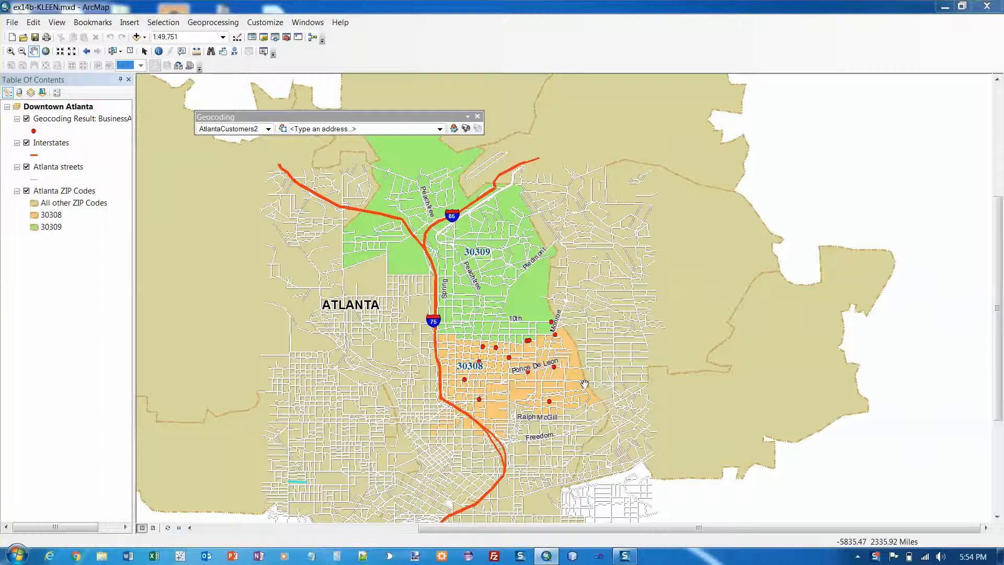
List the Table of Contents by source and select the standalone Customers table.
click(19, 92)
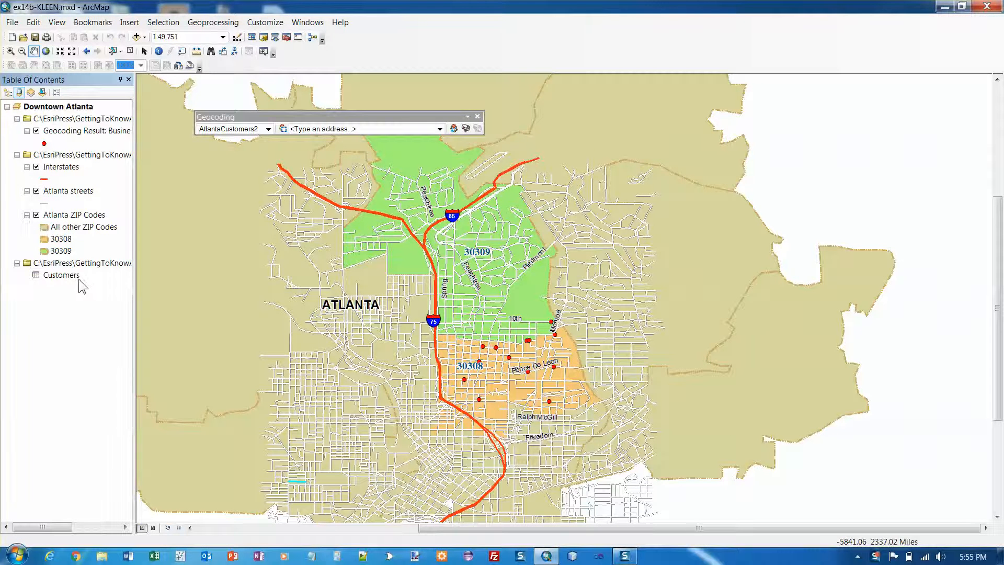
click(70, 276)
right_click(70, 276)
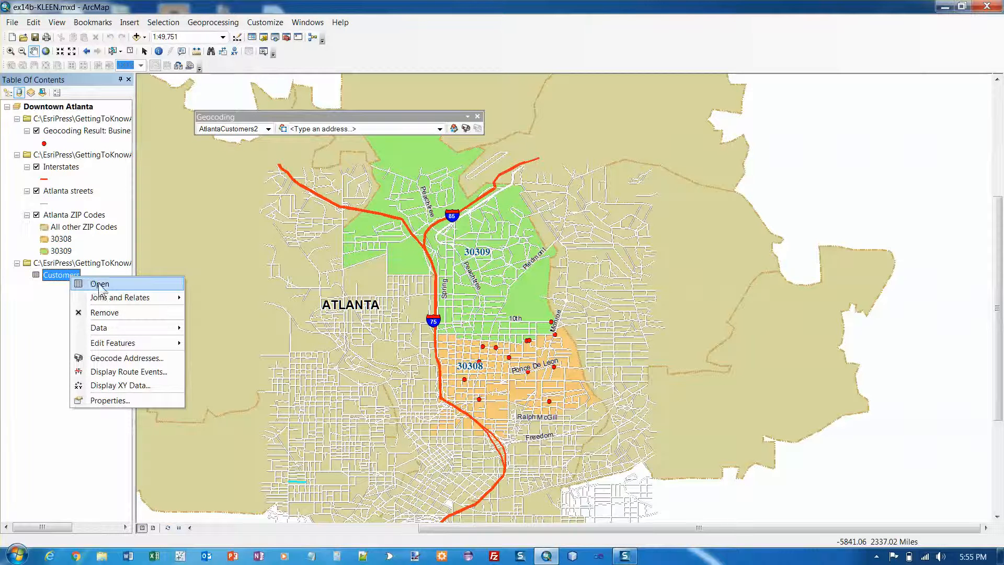
click(99, 285)
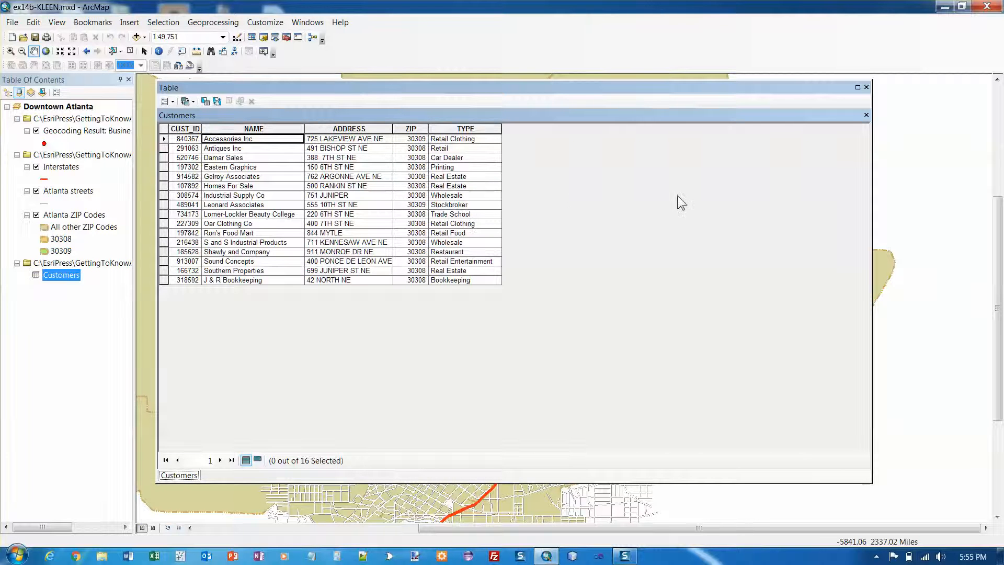
click(867, 88)
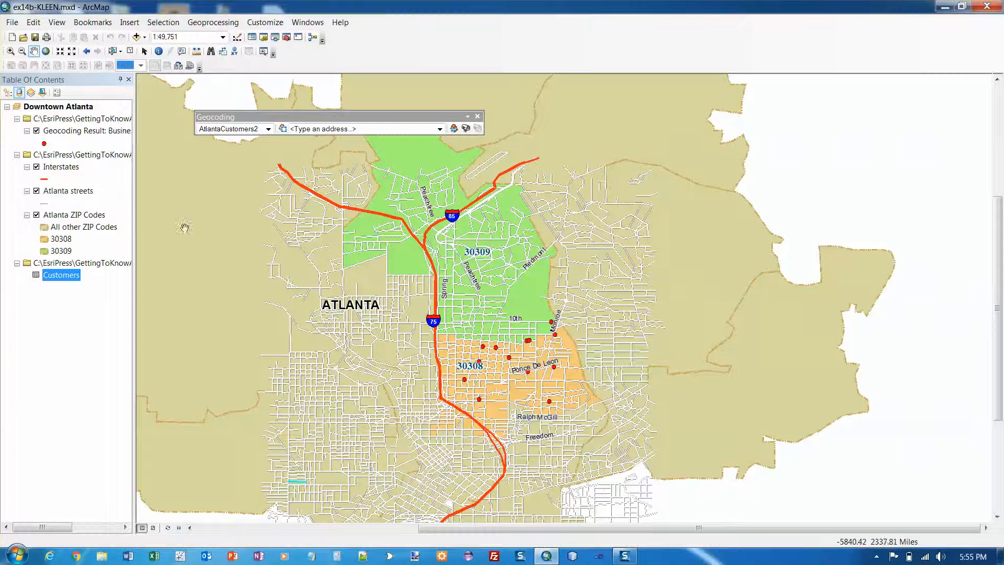
click(56, 191)
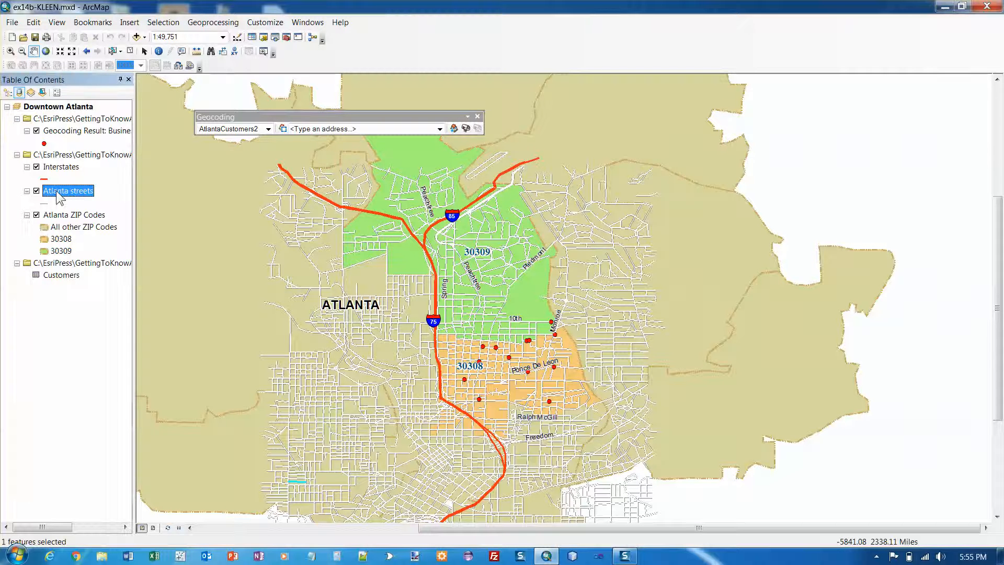
ctrl+click(61, 275)
click(62, 277)
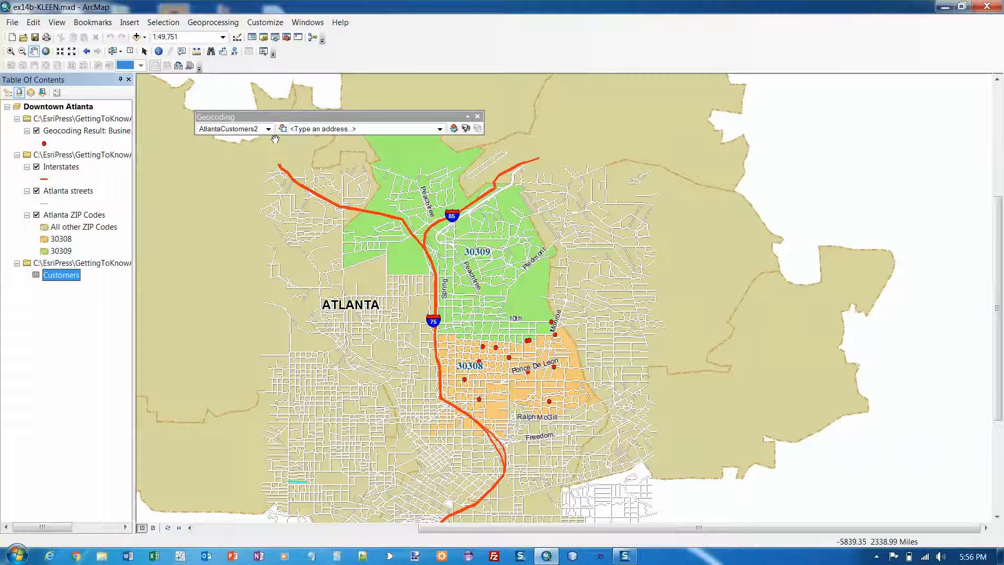
key(Up)
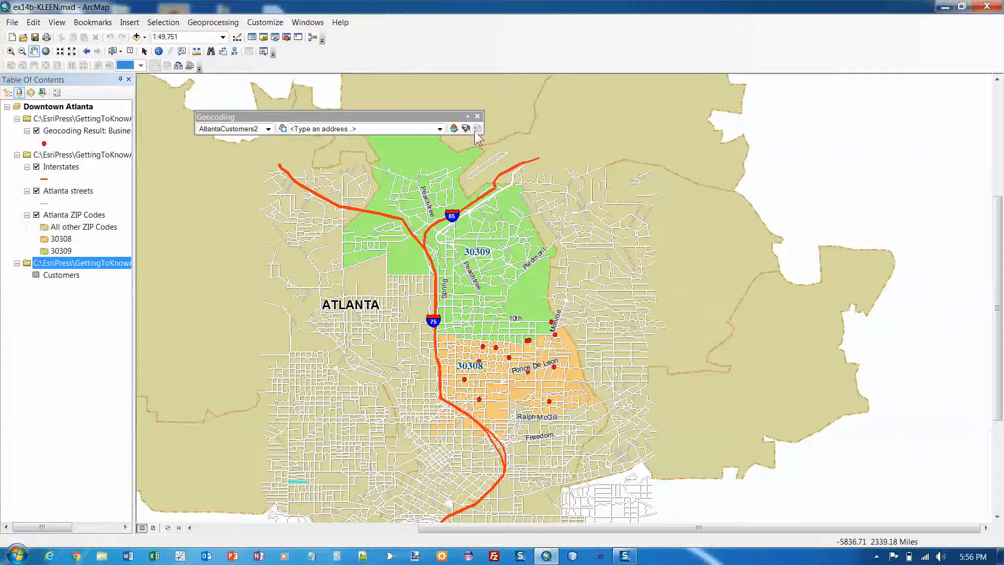
click(70, 131)
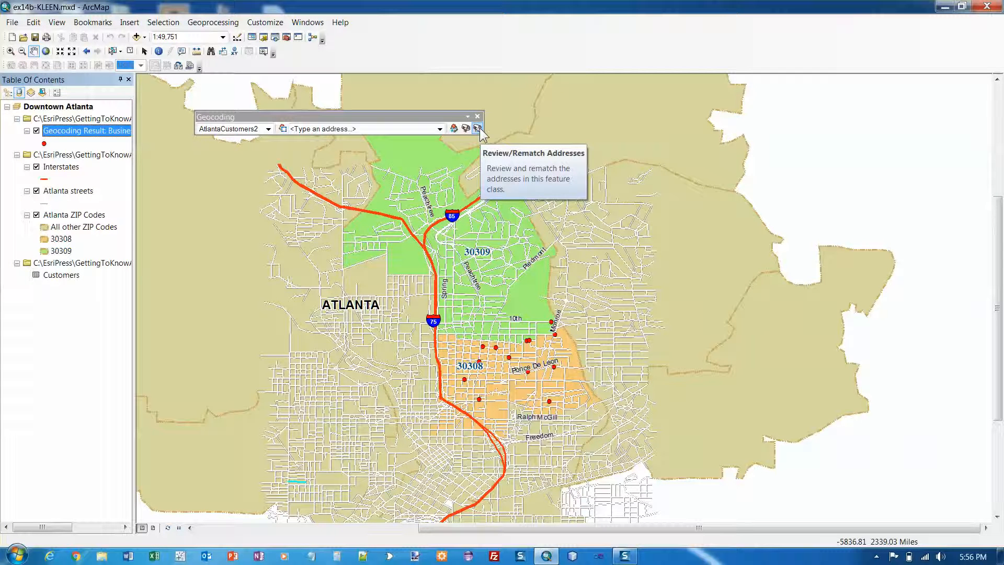
Open the Geocoding Result attribute table and sort Status descending so unmatched rows come first.
right_click(72, 135)
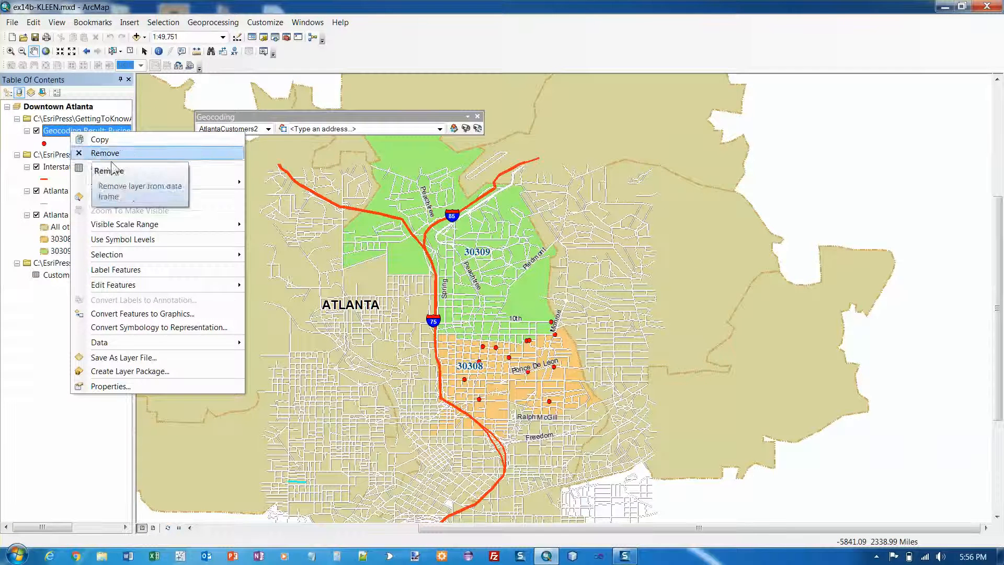
click(109, 167)
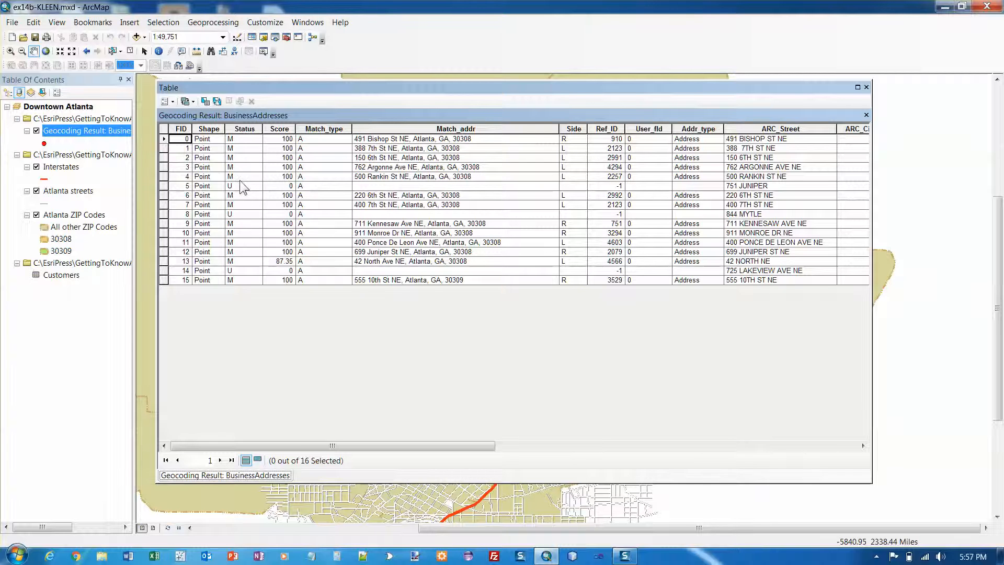
click(239, 129)
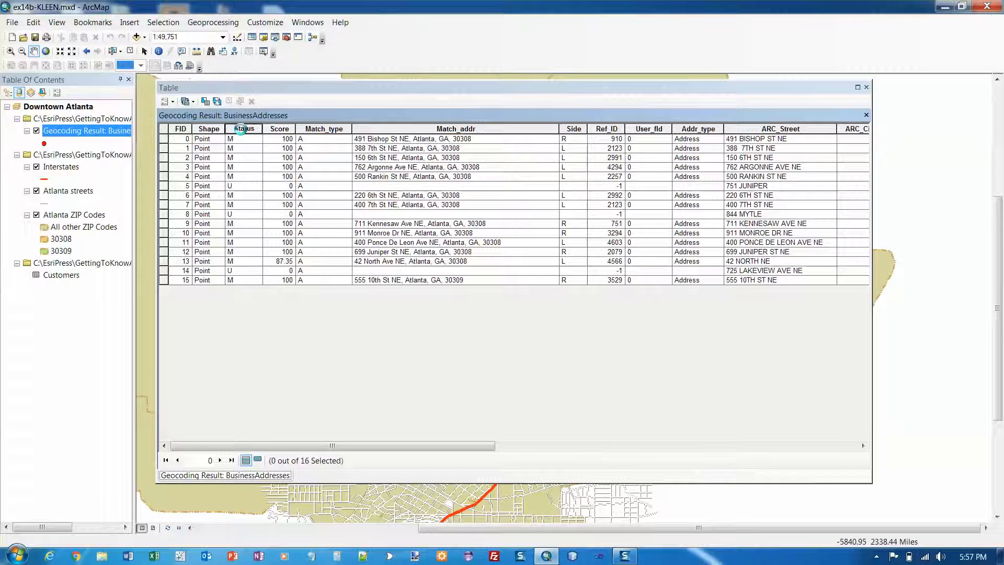
right_click(241, 129)
click(274, 149)
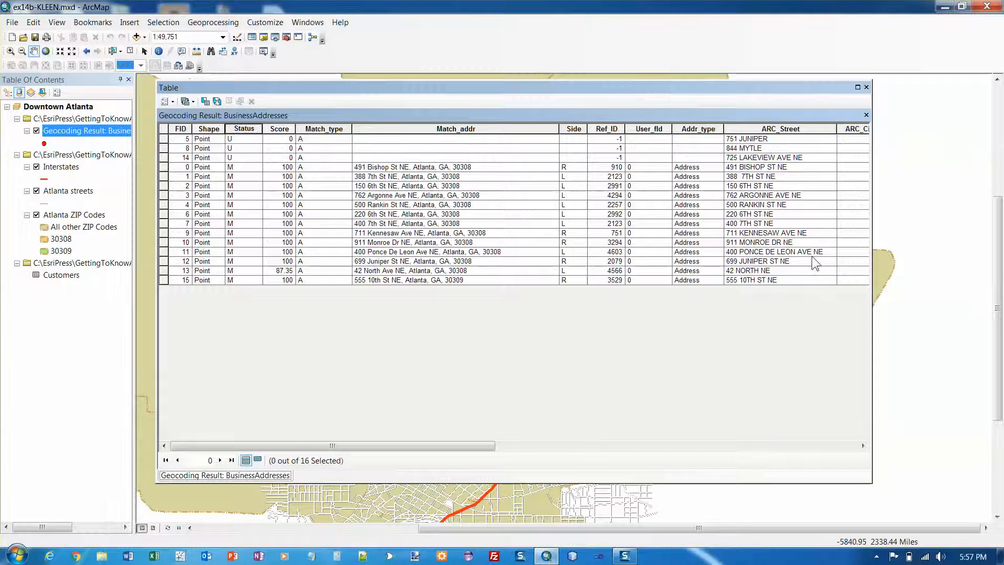
Review the original CUST_ID through TYPE columns, then close the results table.
drag(491, 446, 840, 454)
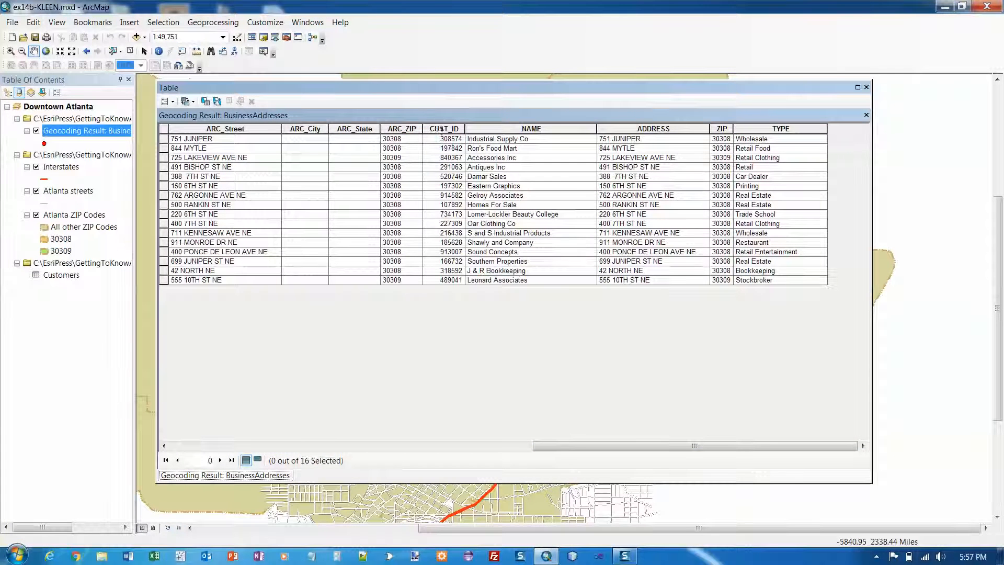
drag(444, 128, 775, 132)
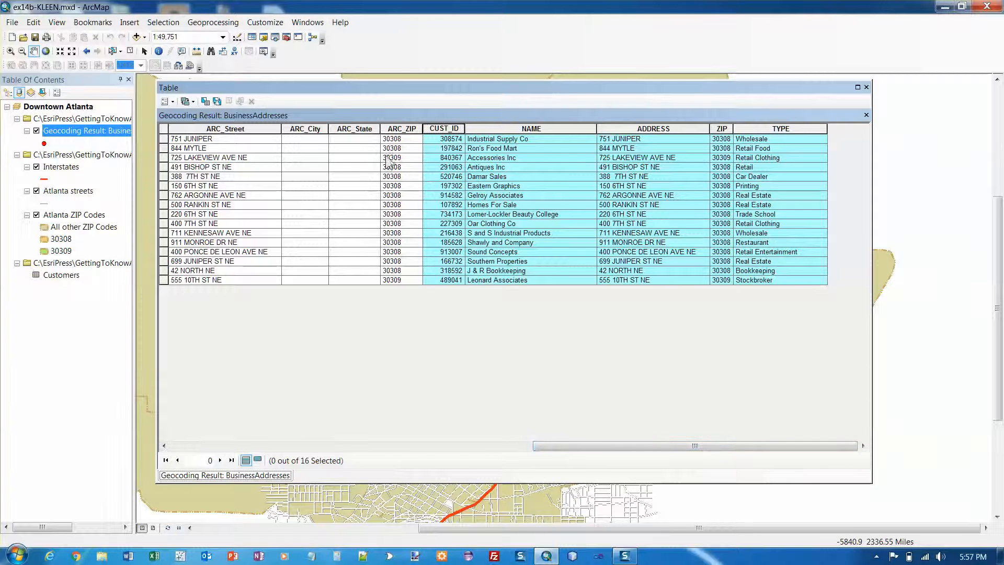
drag(550, 447, 429, 438)
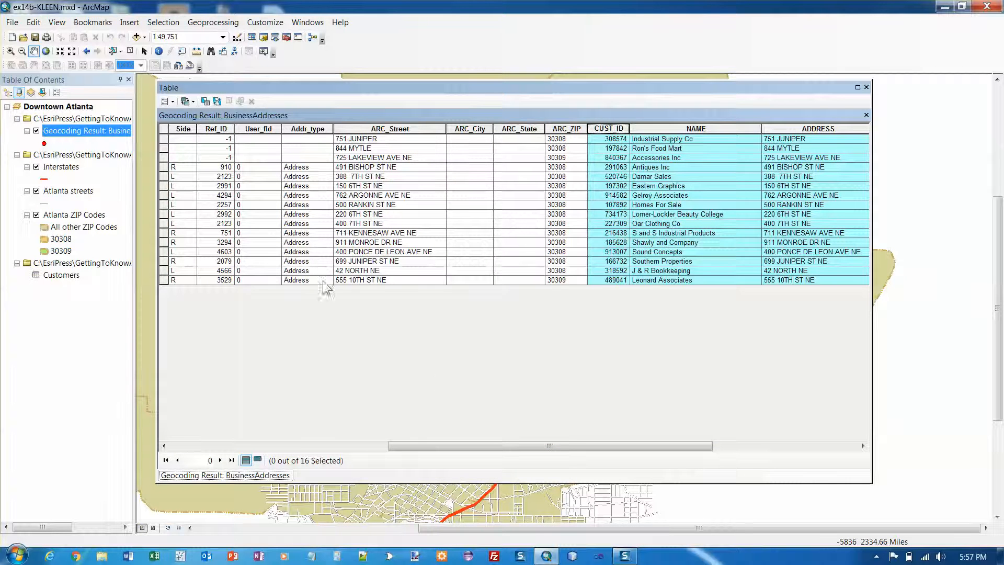
drag(470, 444, 366, 431)
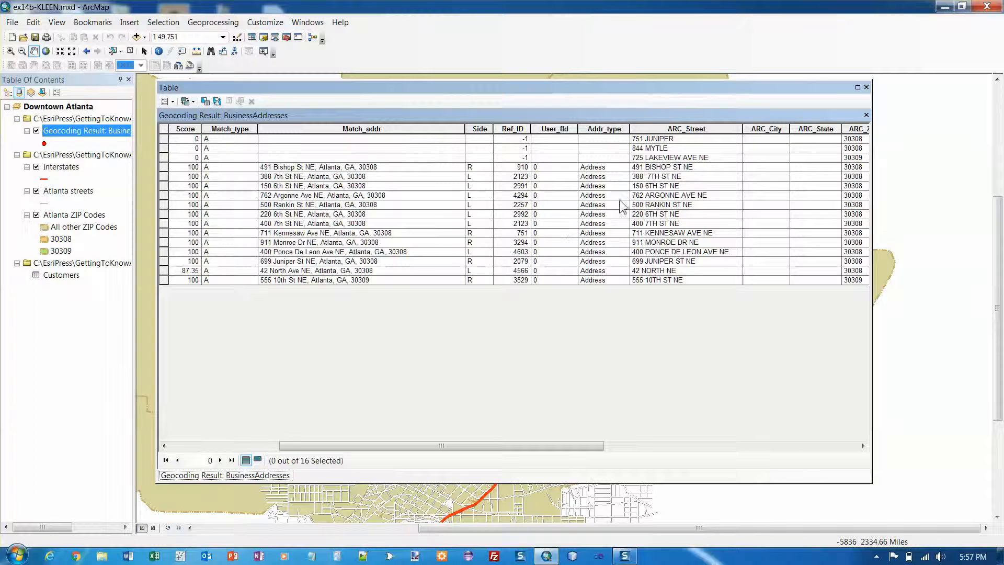
click(867, 87)
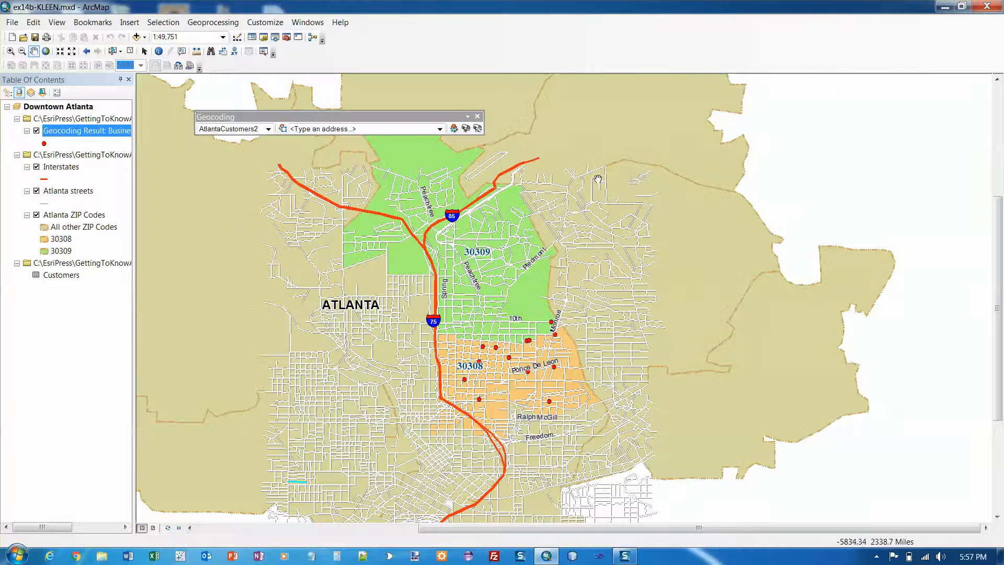
Start Review/Rematch Addresses, move the Interactive Rematch window aside, and expand the Show results list.
click(478, 129)
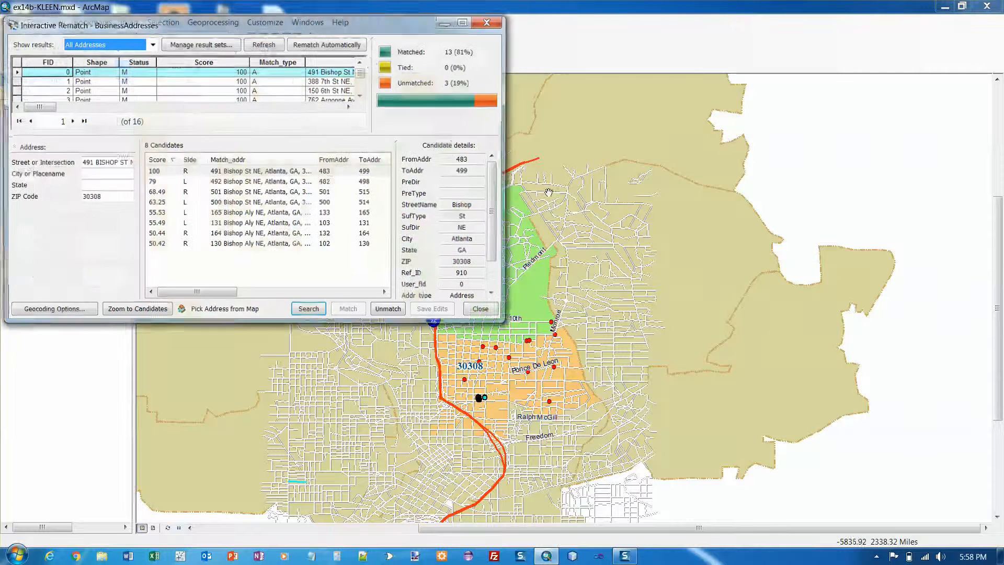
drag(360, 29, 524, 121)
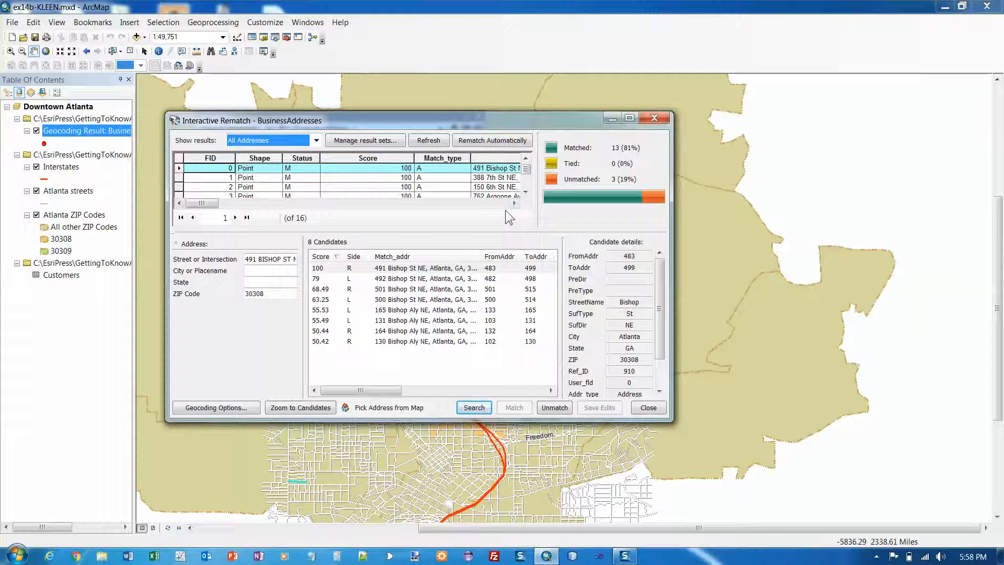
click(316, 141)
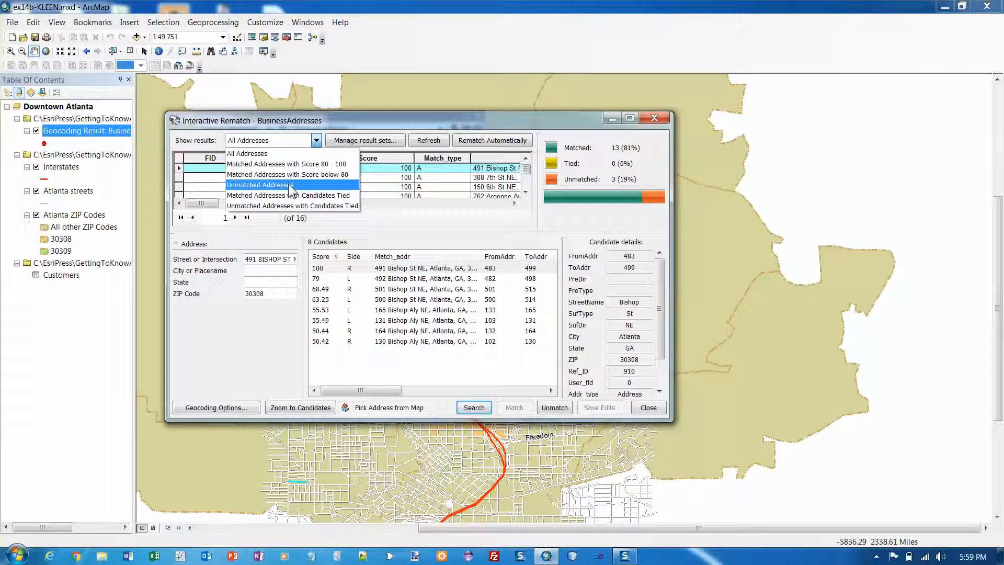
Filter the rematch list to Unmatched Addresses and scroll the results table right.
click(291, 187)
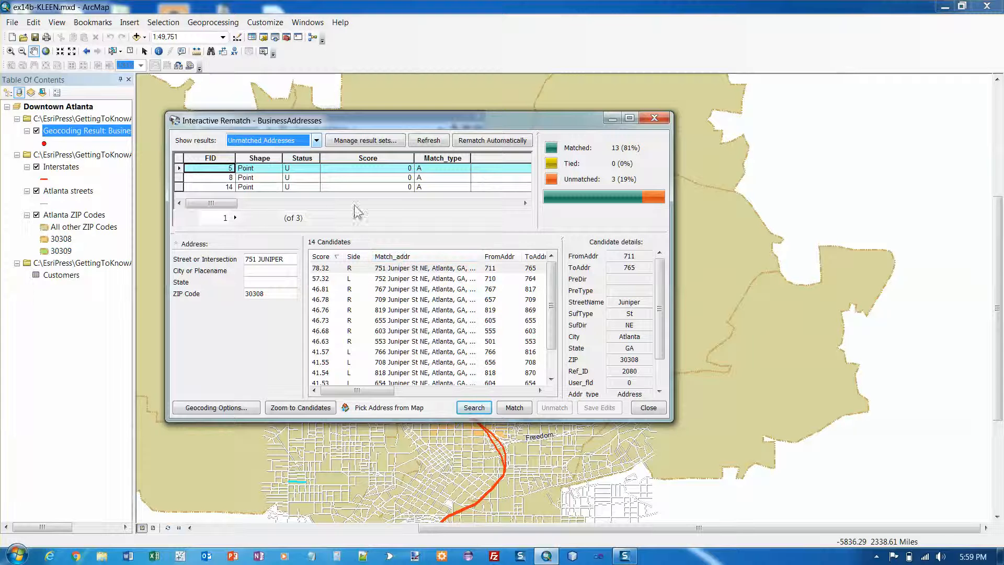
drag(236, 206, 518, 206)
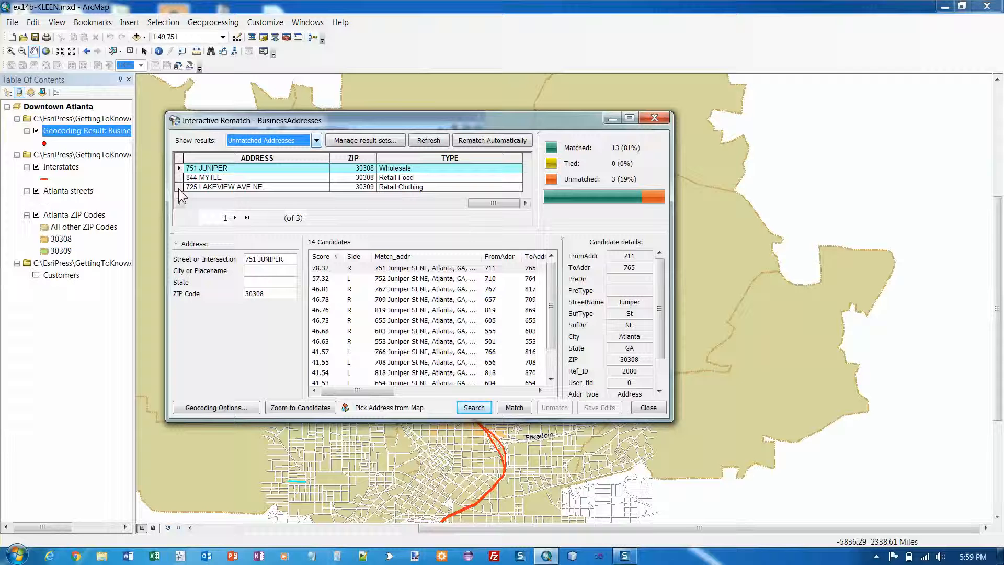
click(179, 187)
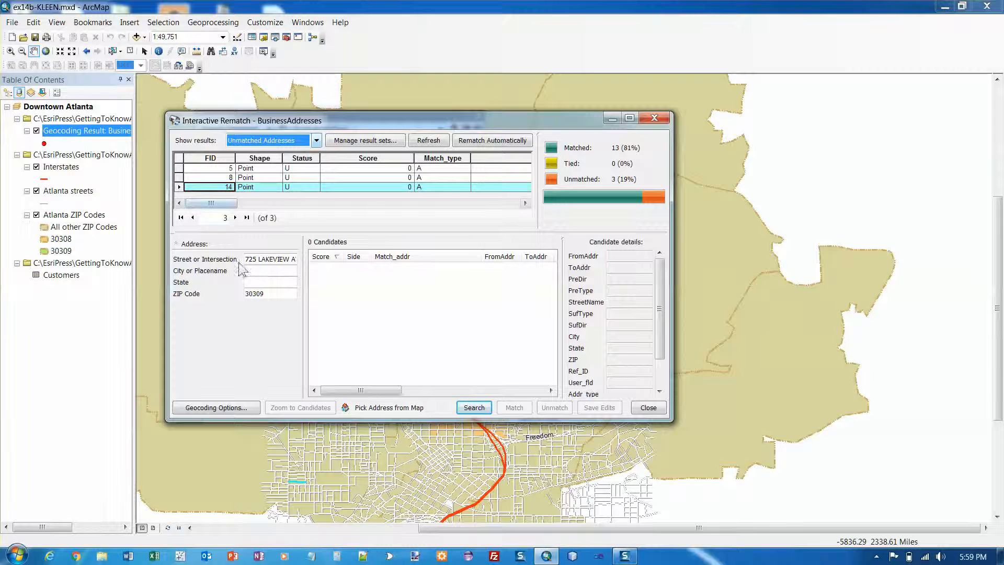
click(281, 294)
key(BackSpace)
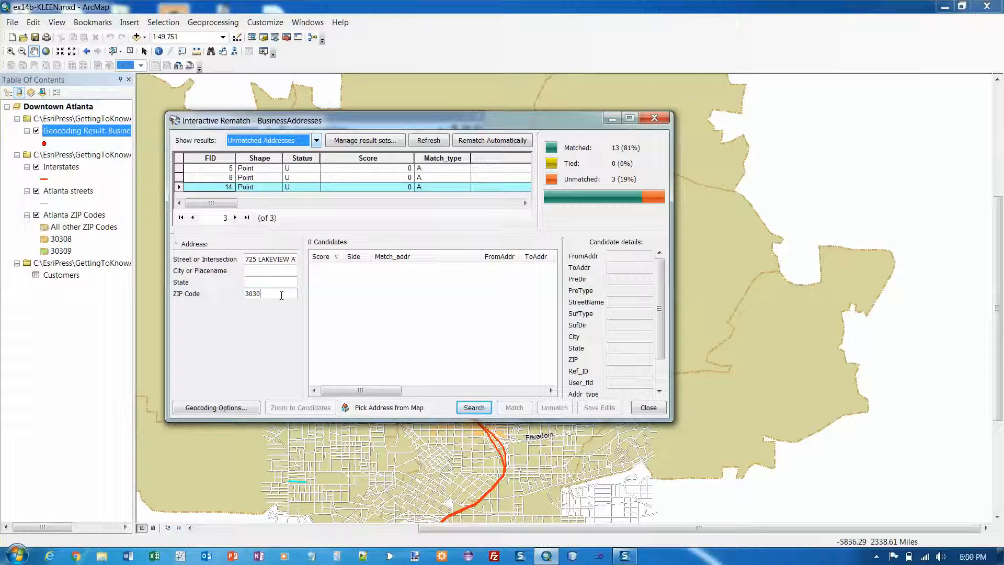
text(8)
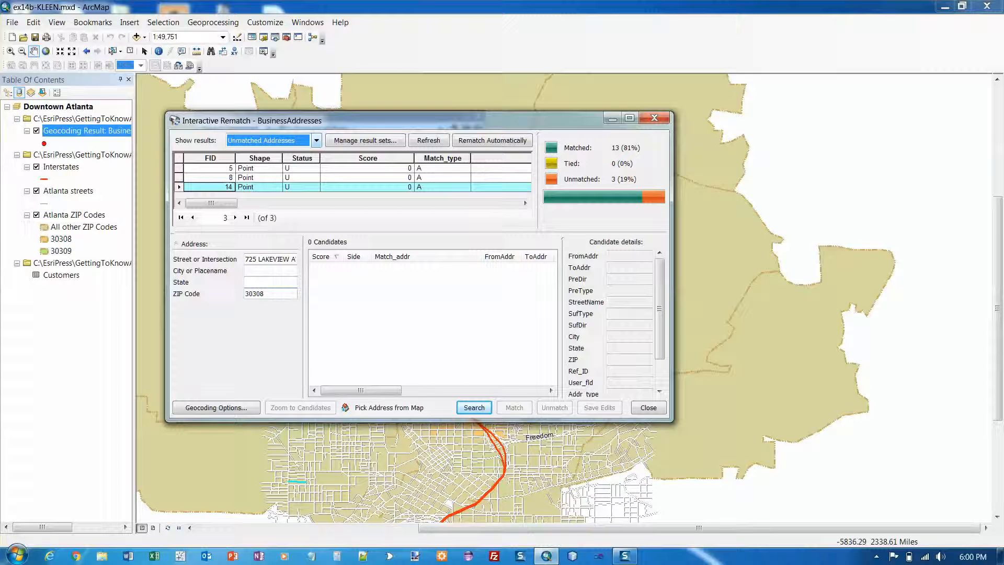
key(Return)
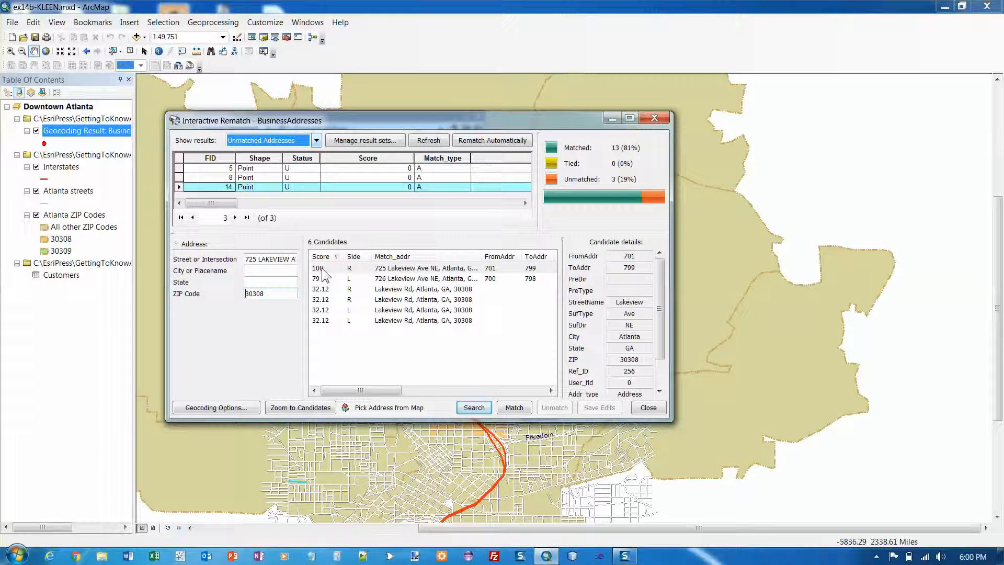
click(430, 268)
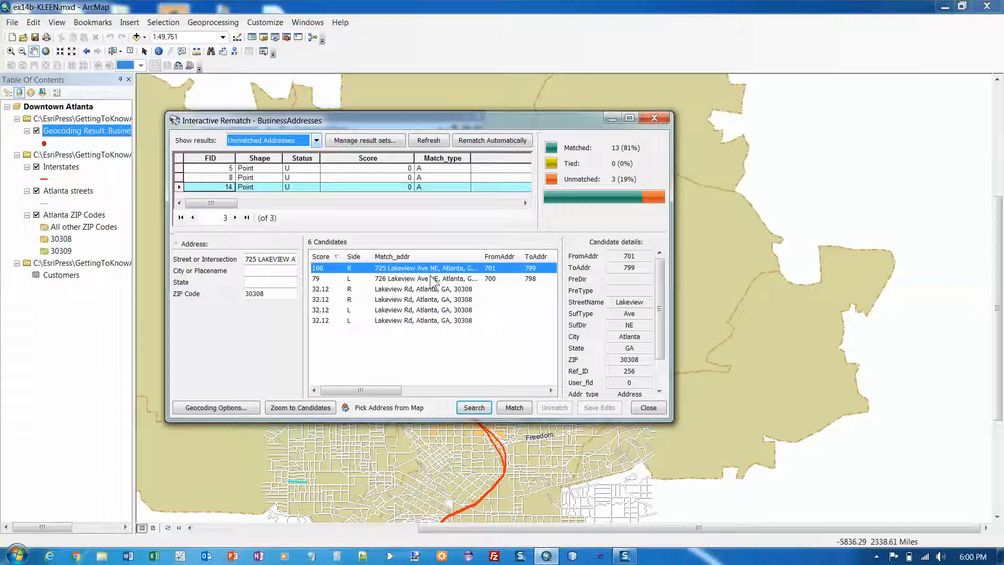
click(514, 408)
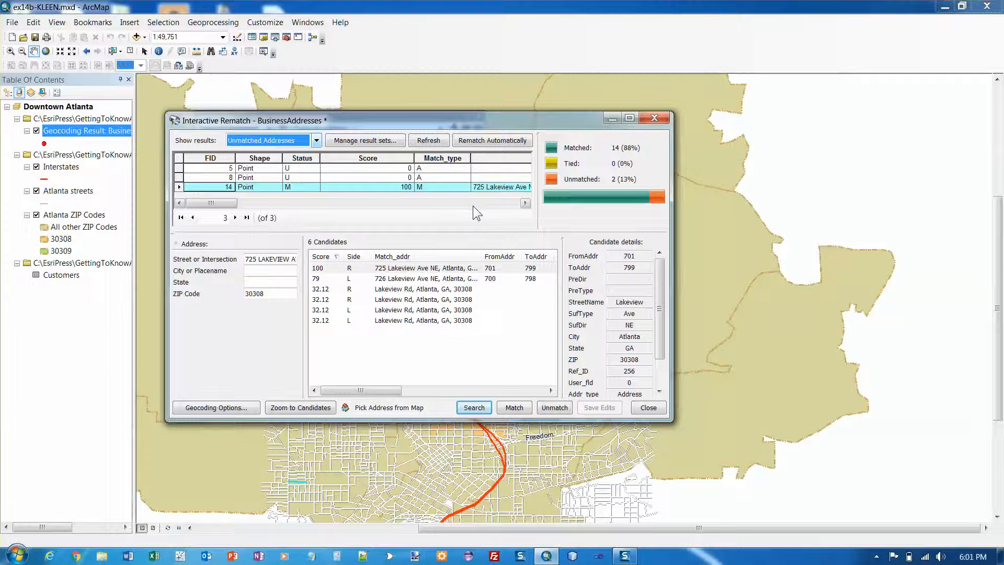
click(487, 203)
click(487, 203)
click(486, 203)
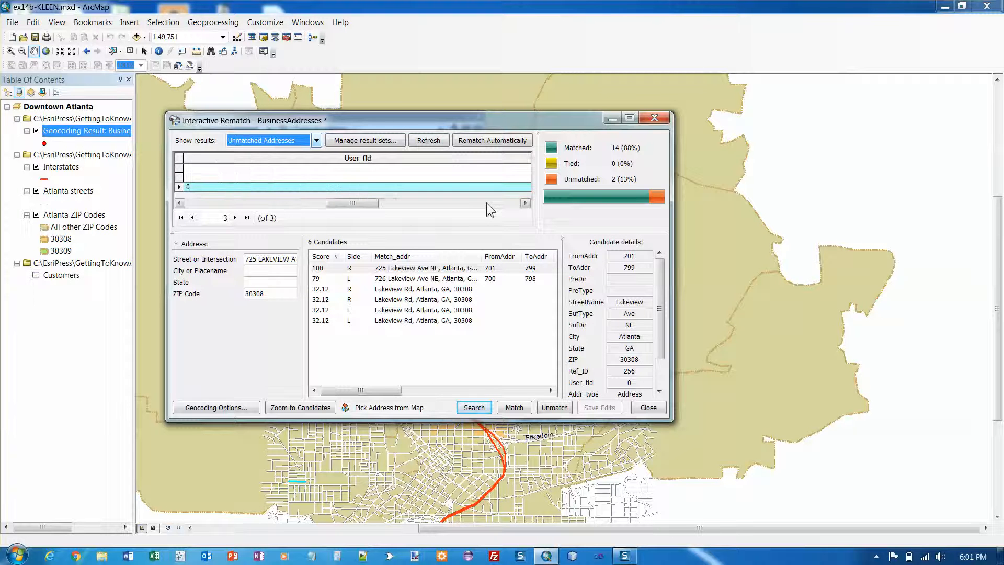
click(487, 202)
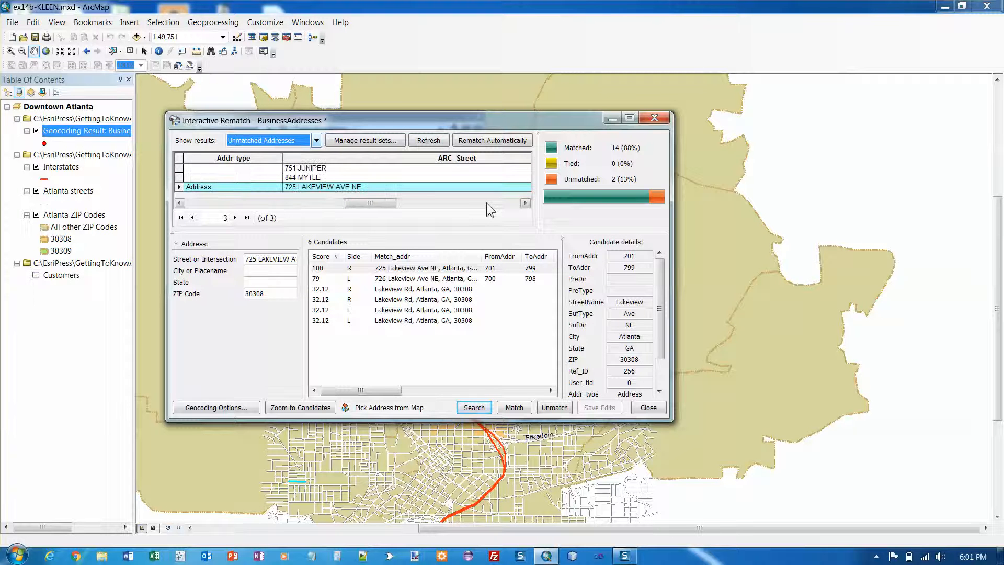
click(179, 168)
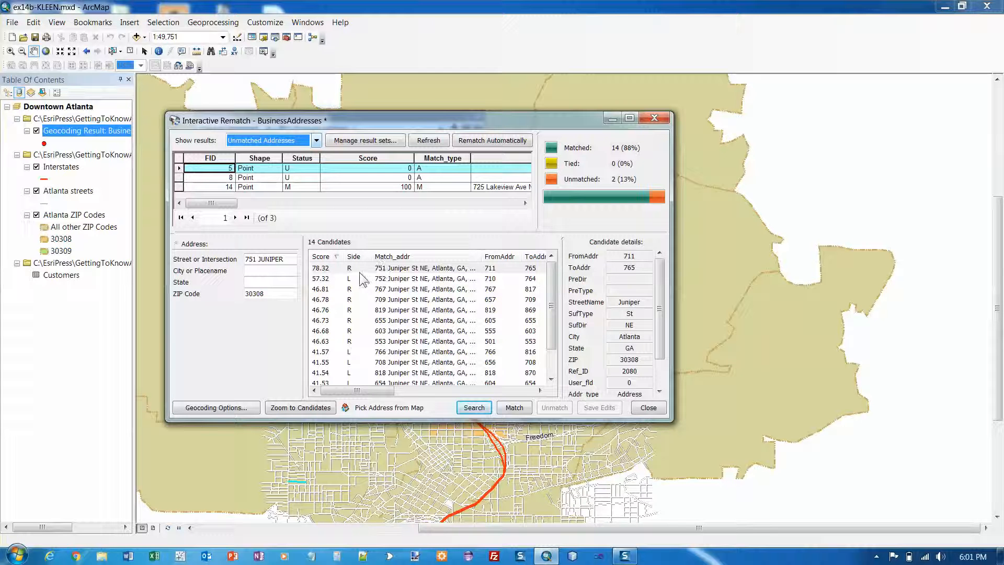
click(324, 269)
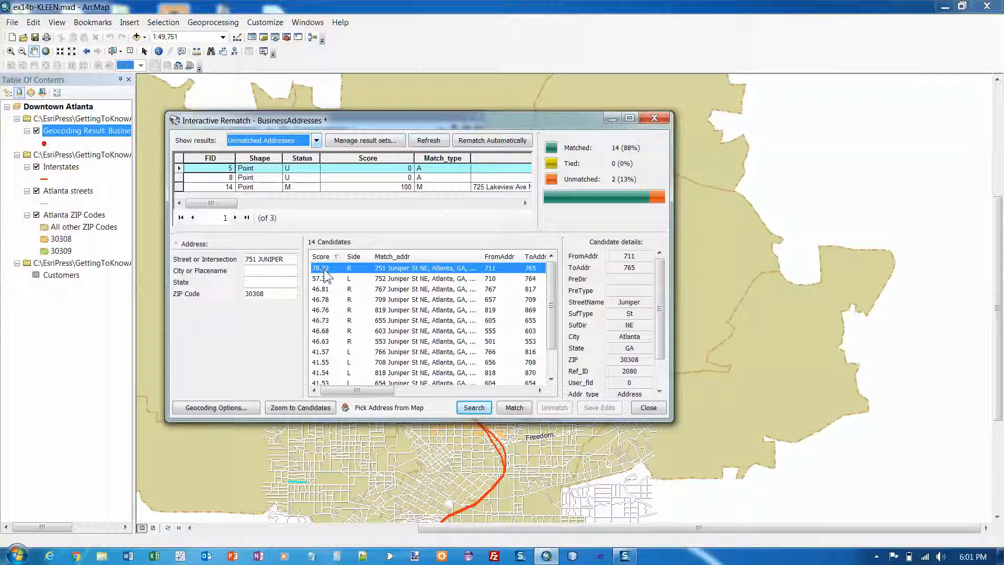
click(514, 408)
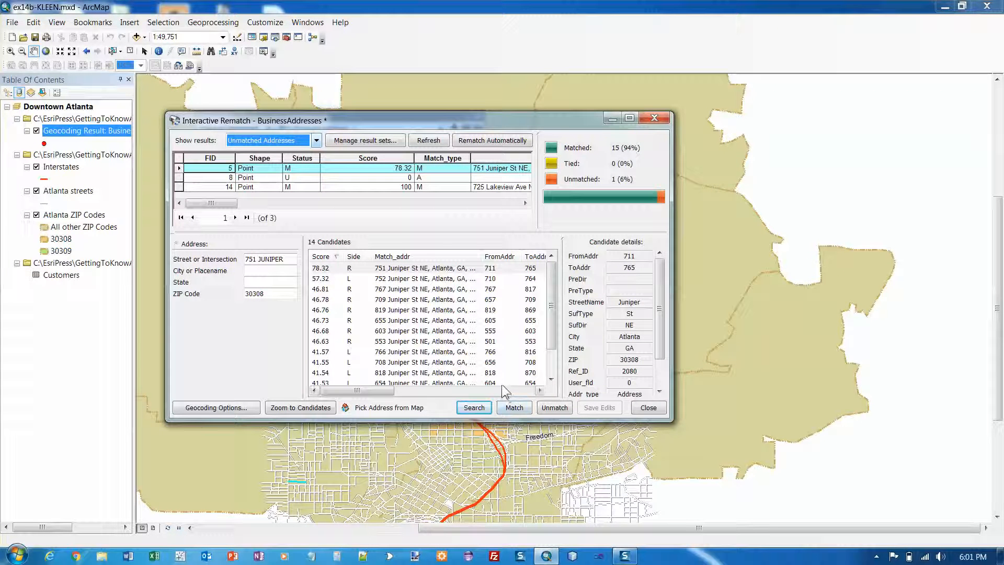
click(179, 179)
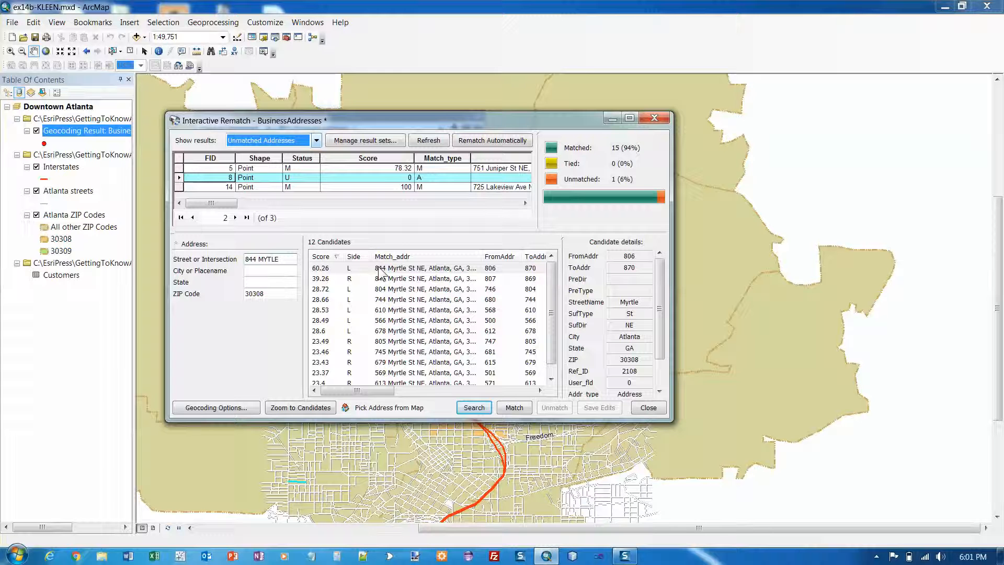
text(R)
key(Return)
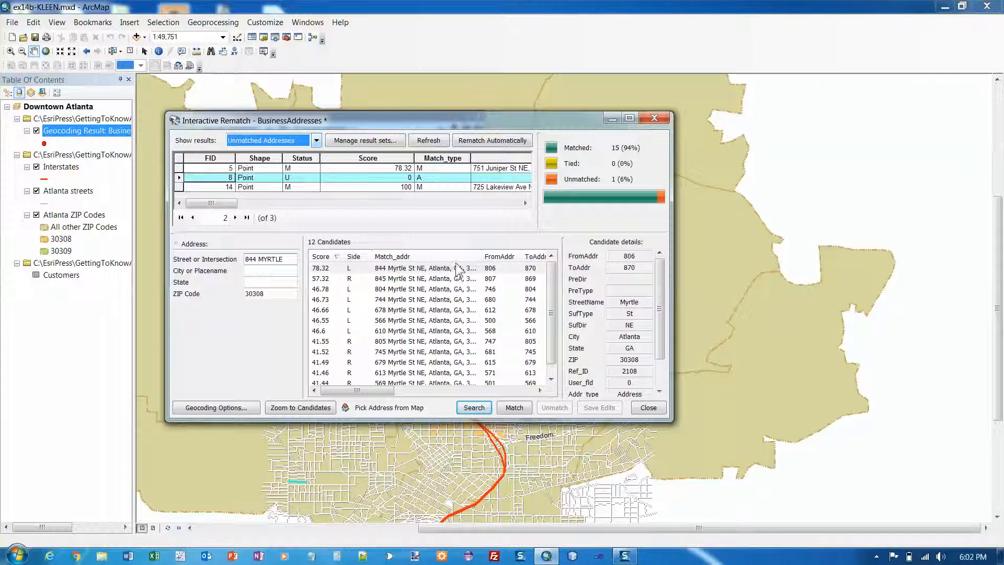
drag(478, 254, 491, 255)
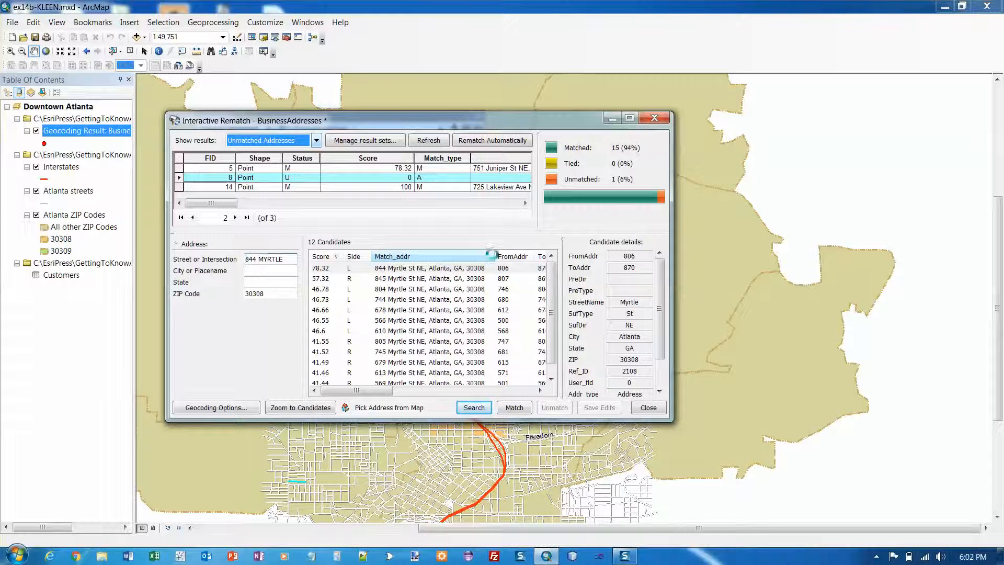
click(488, 270)
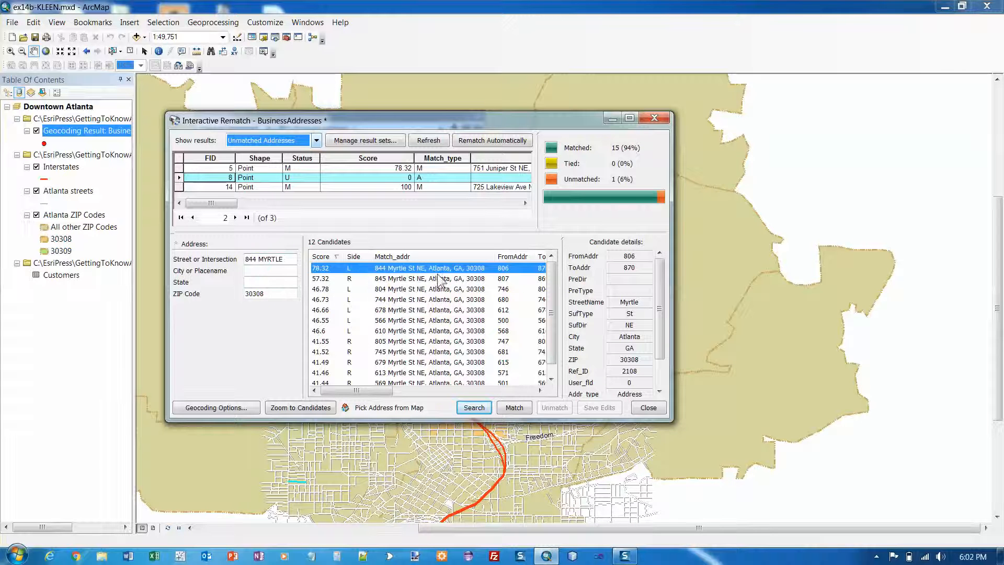
click(296, 259)
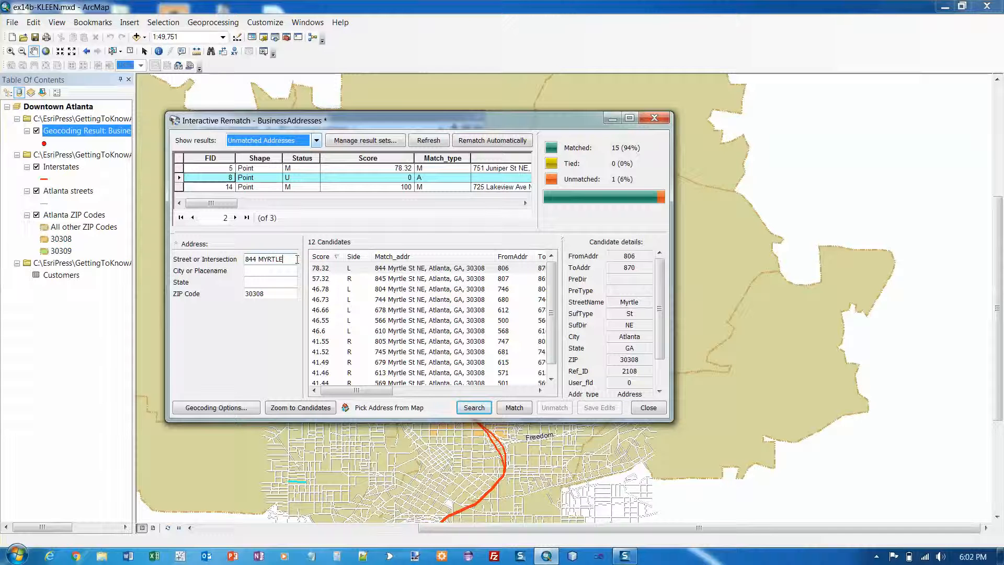
text(ST NE)
key(Return)
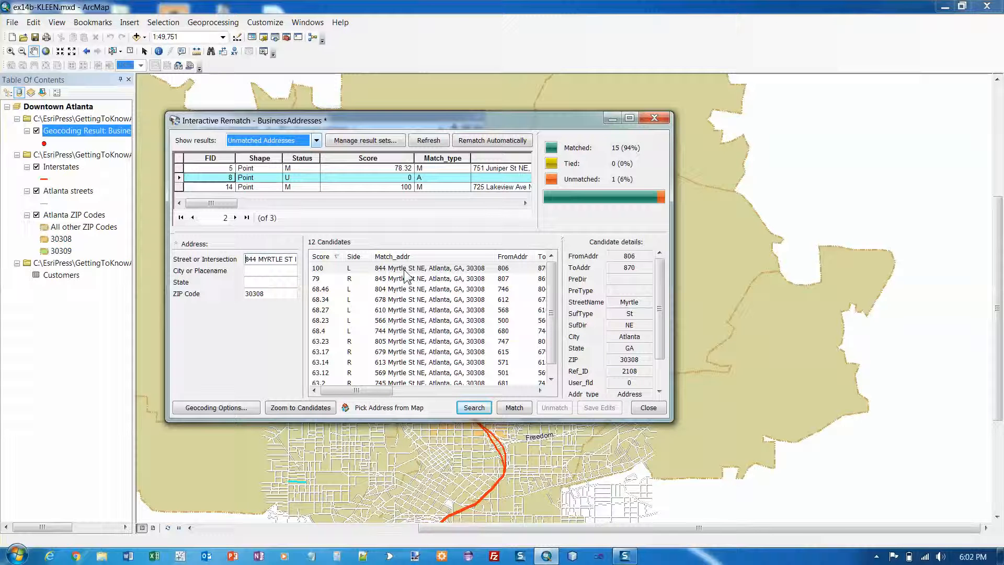
key(Return)
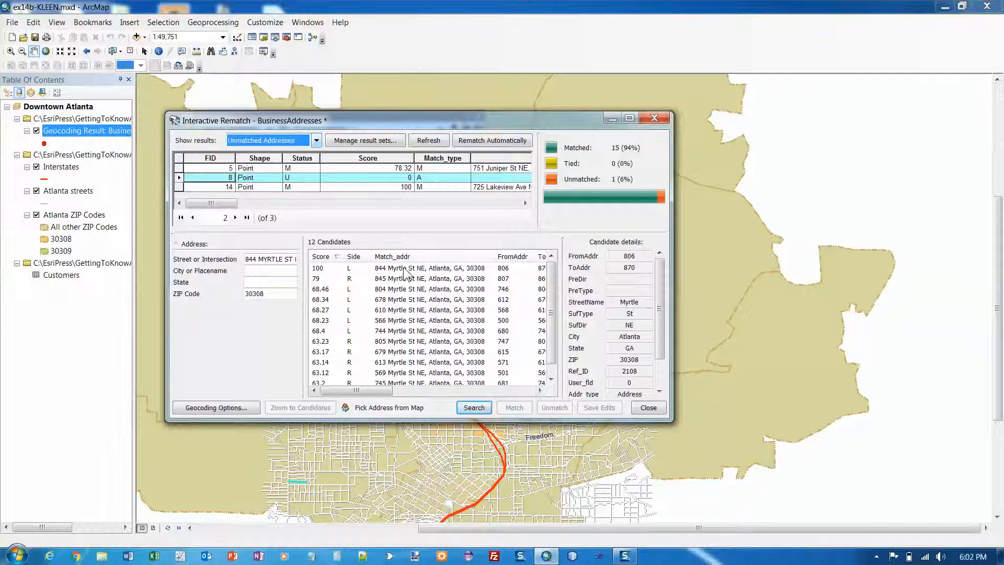
click(403, 268)
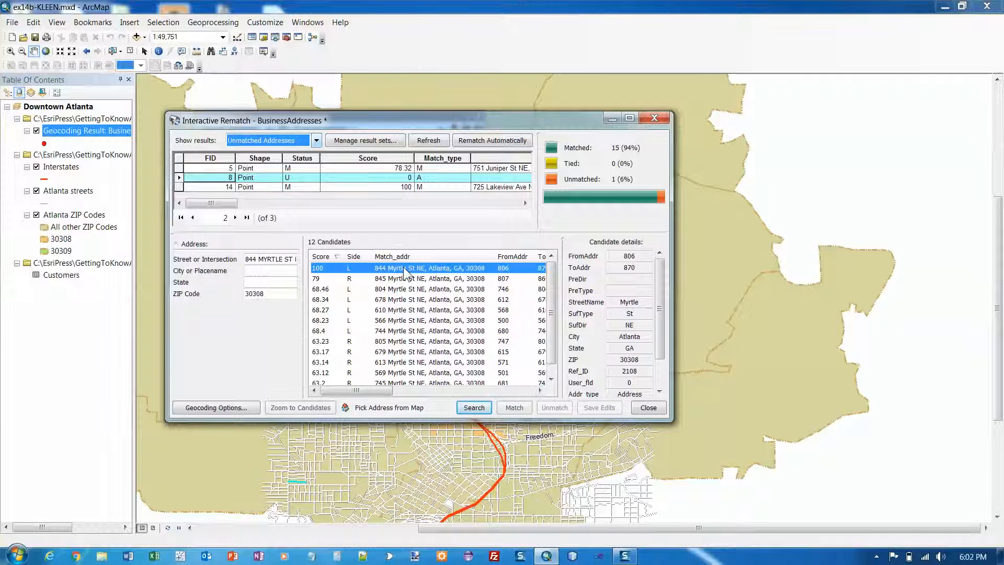
click(519, 411)
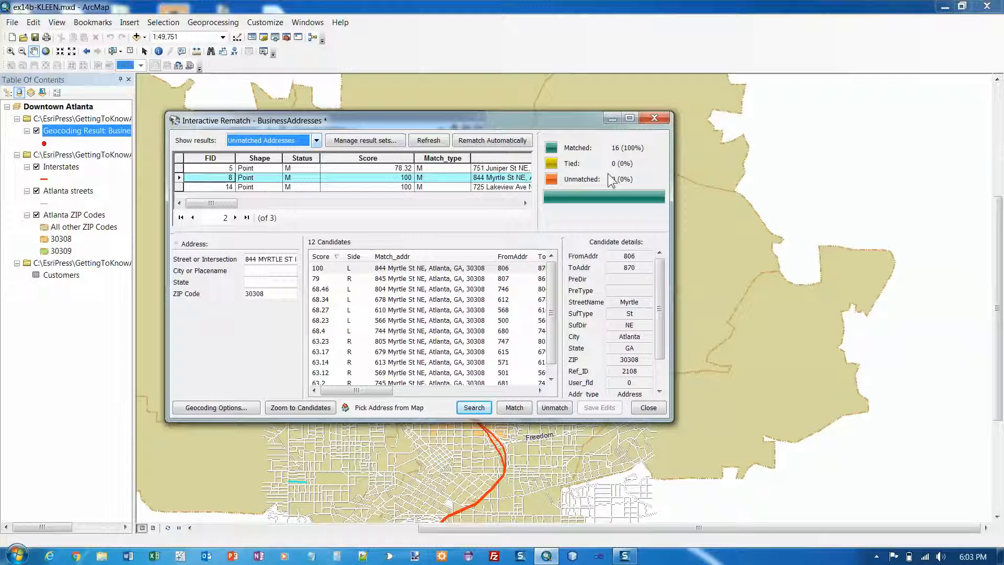
click(655, 116)
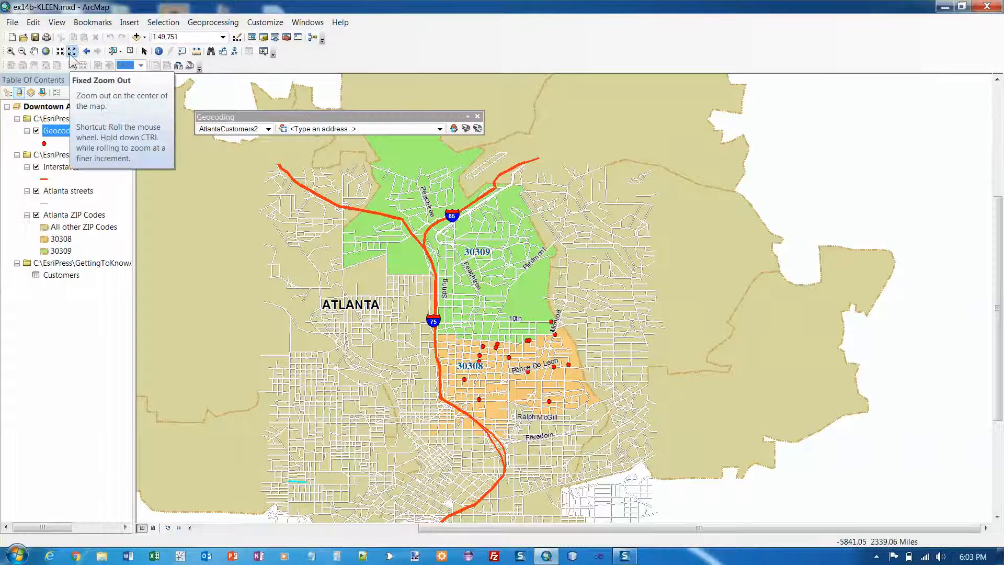
Zoom in on the 30308 ZIP area around the clustered business points.
click(10, 51)
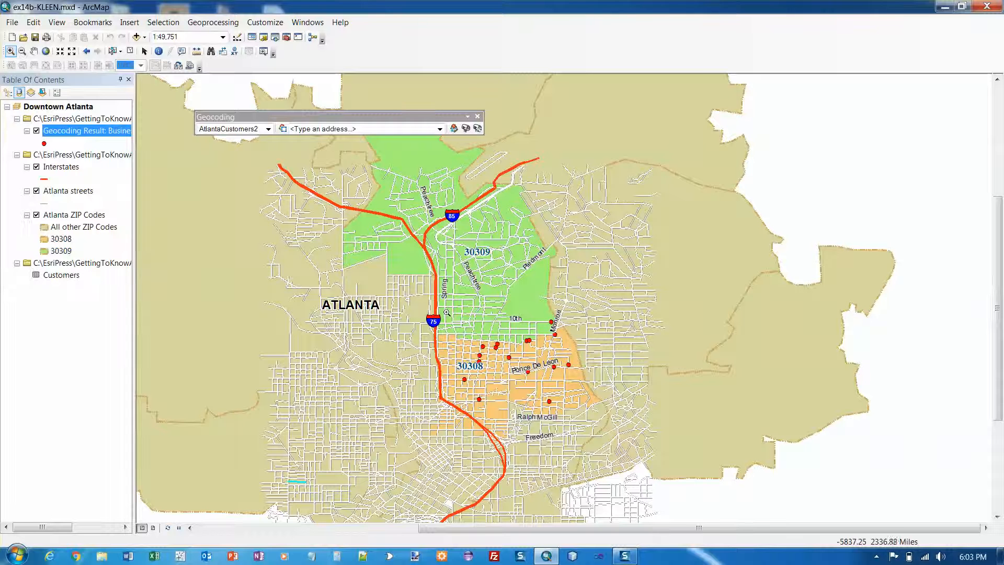
drag(448, 312, 585, 428)
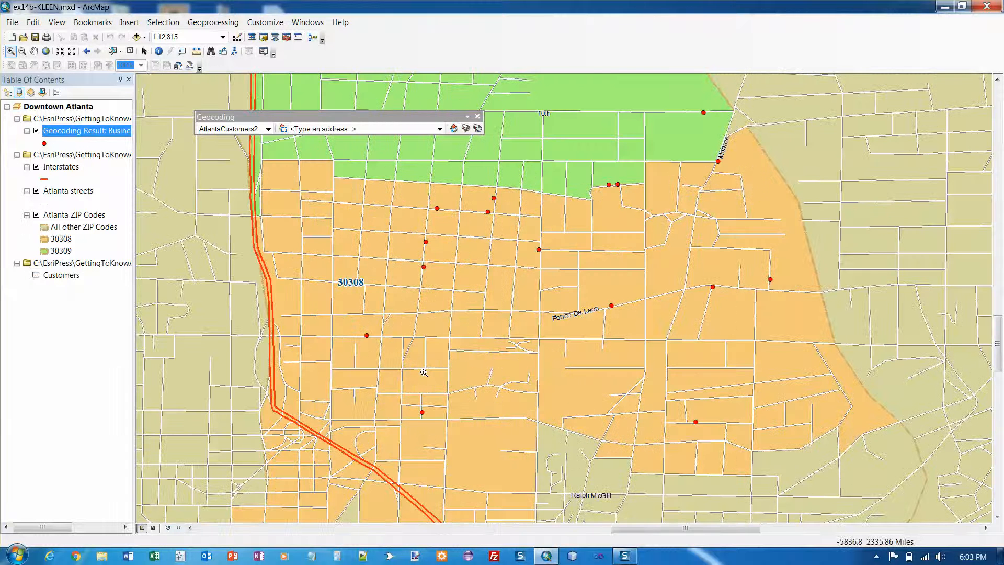
Turn on labels for the Geocoding Result layer using the NAME field.
right_click(64, 134)
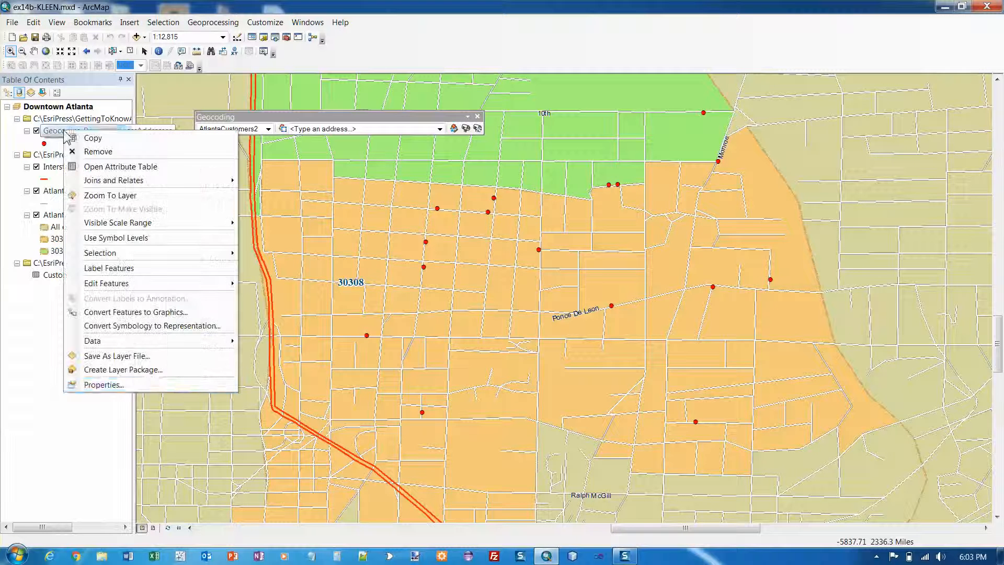
click(151, 383)
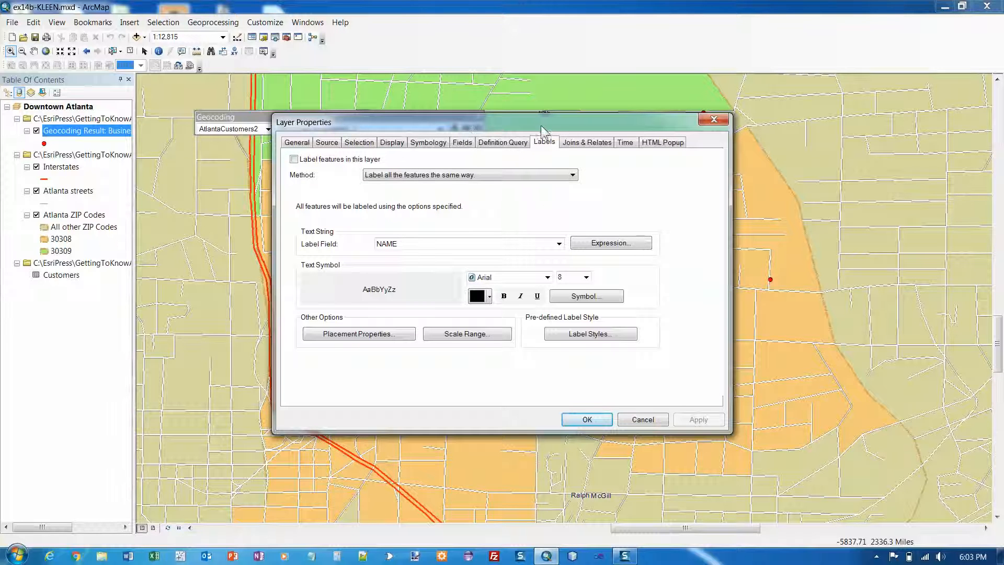
click(294, 159)
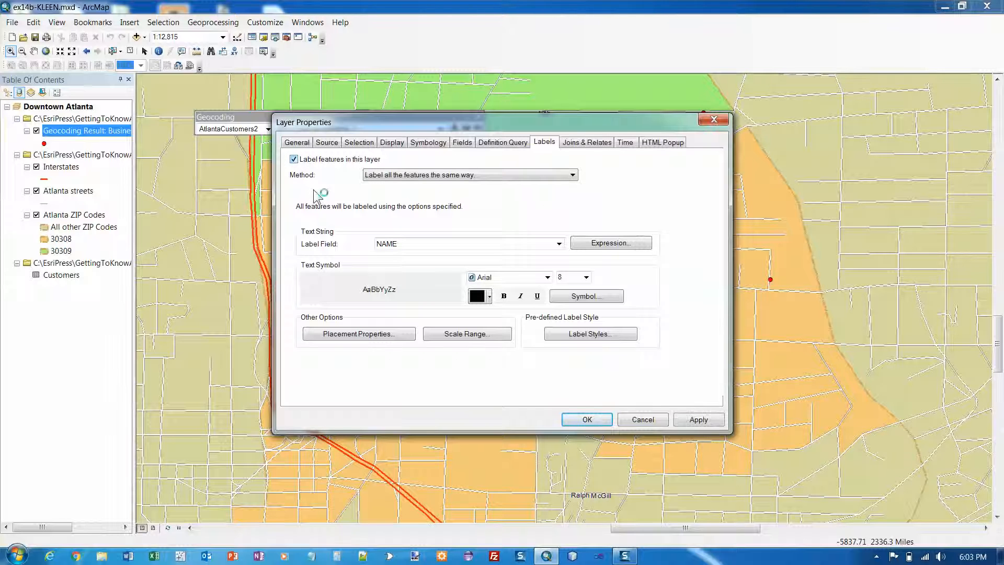
click(559, 243)
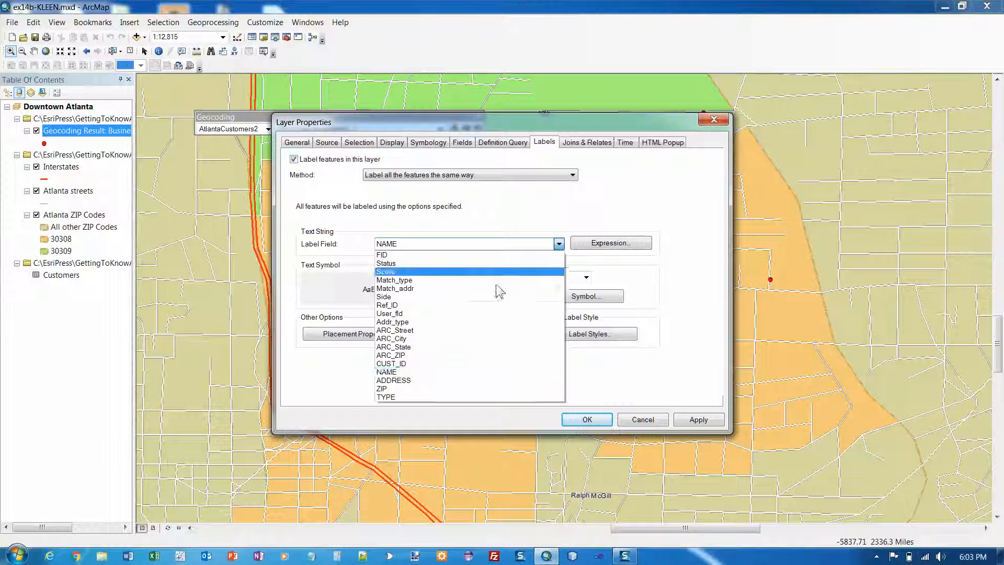
click(499, 372)
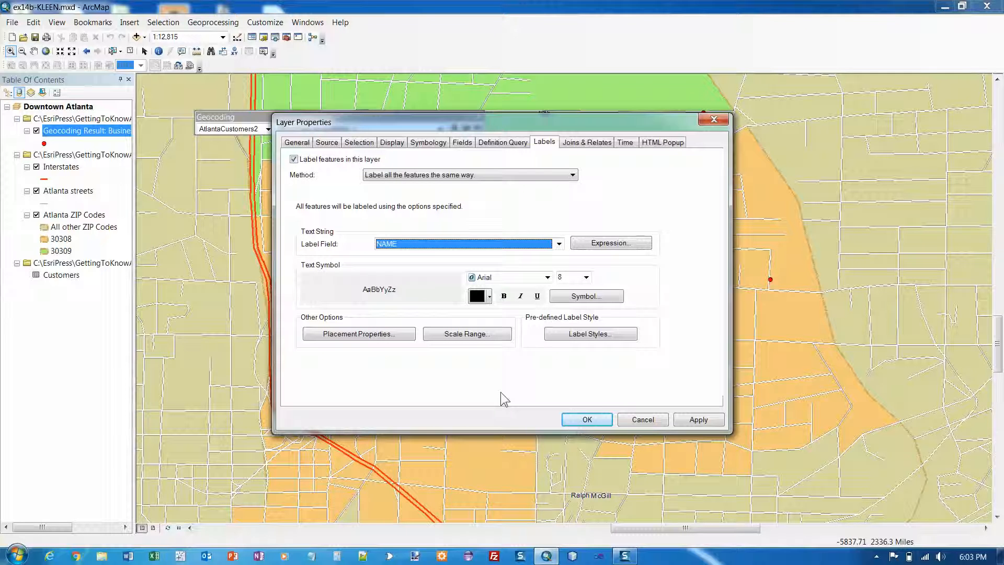
click(594, 422)
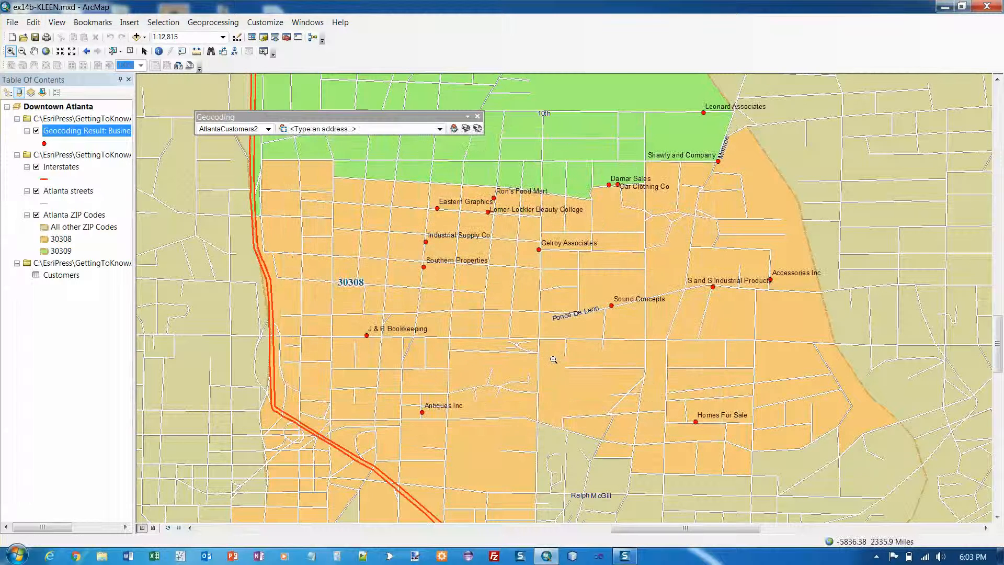